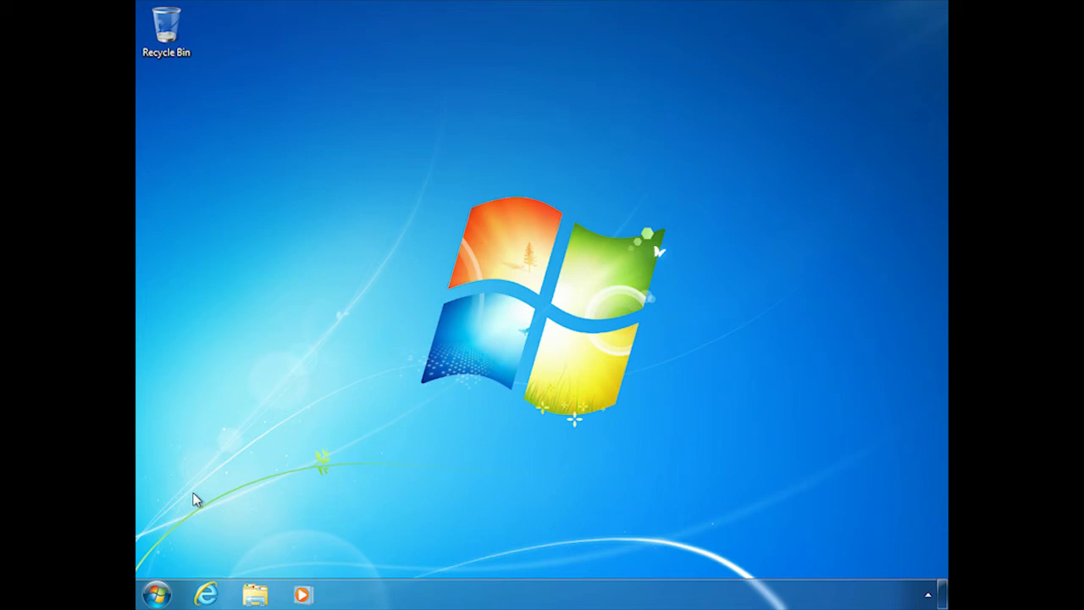
Open the folder c:\windows\system32\drivers\etc by searching for its path.
click(162, 595)
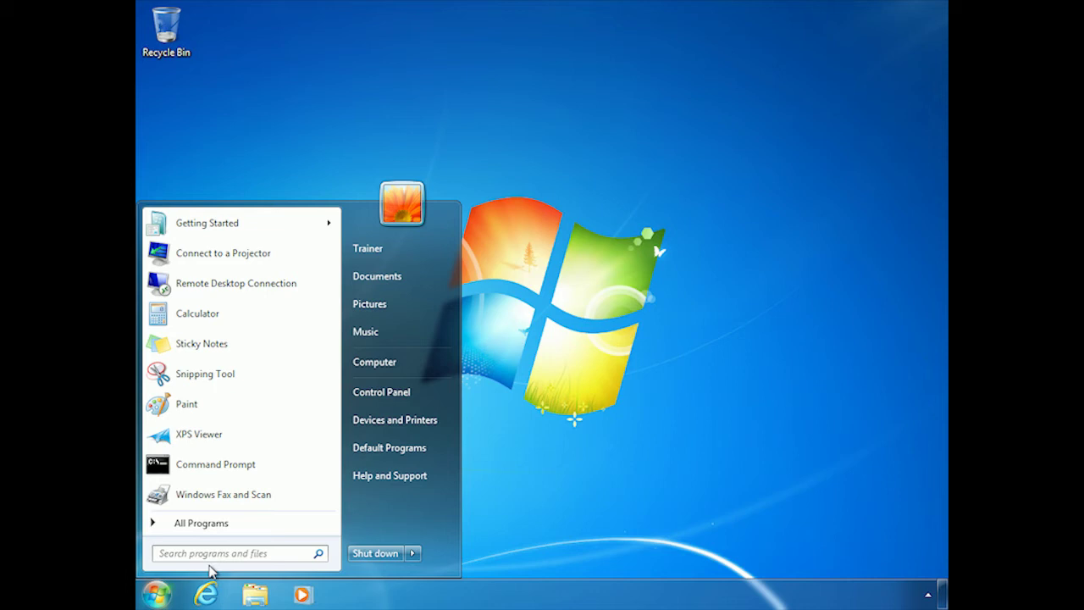
text(c)
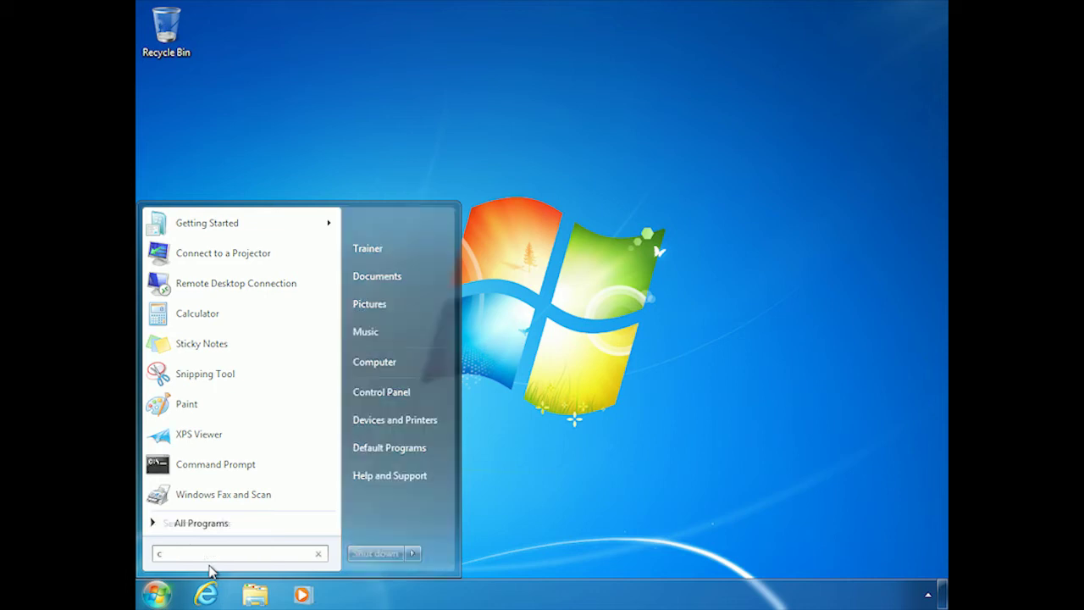
text(:\)
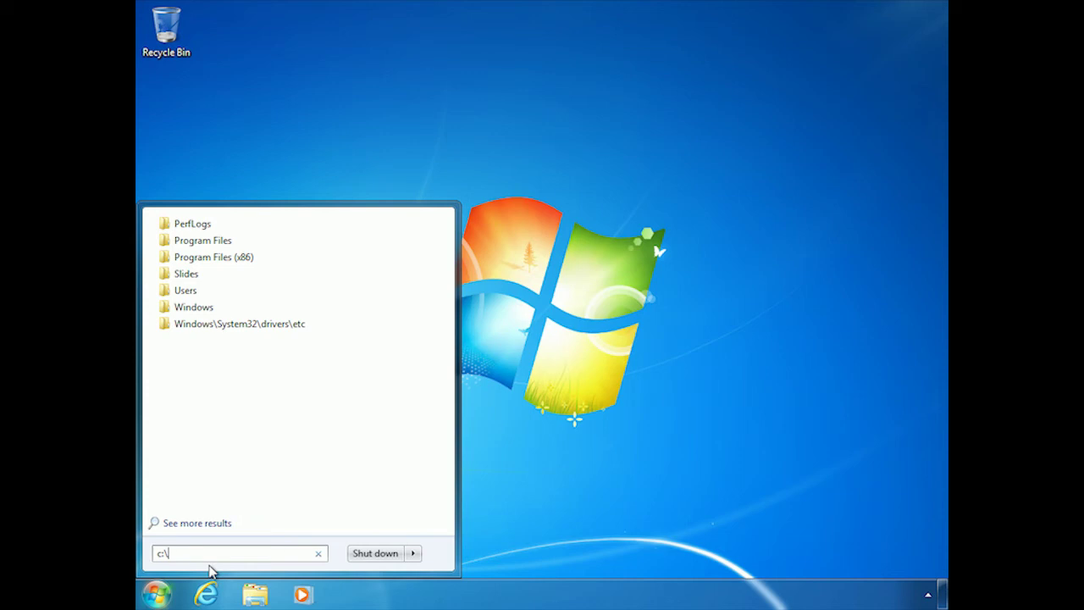
text(windows)
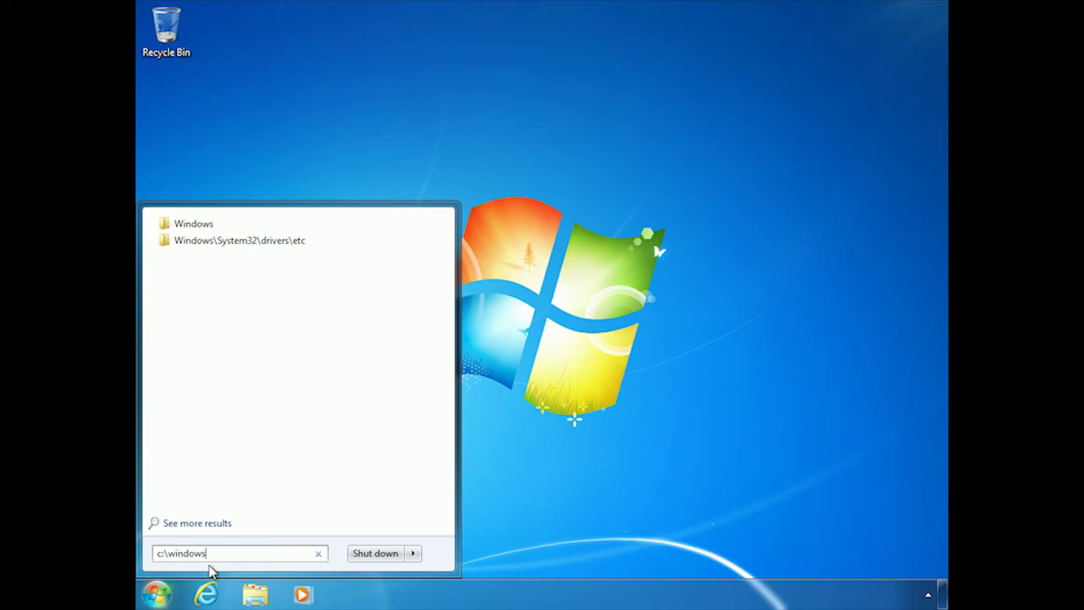
text(\system)
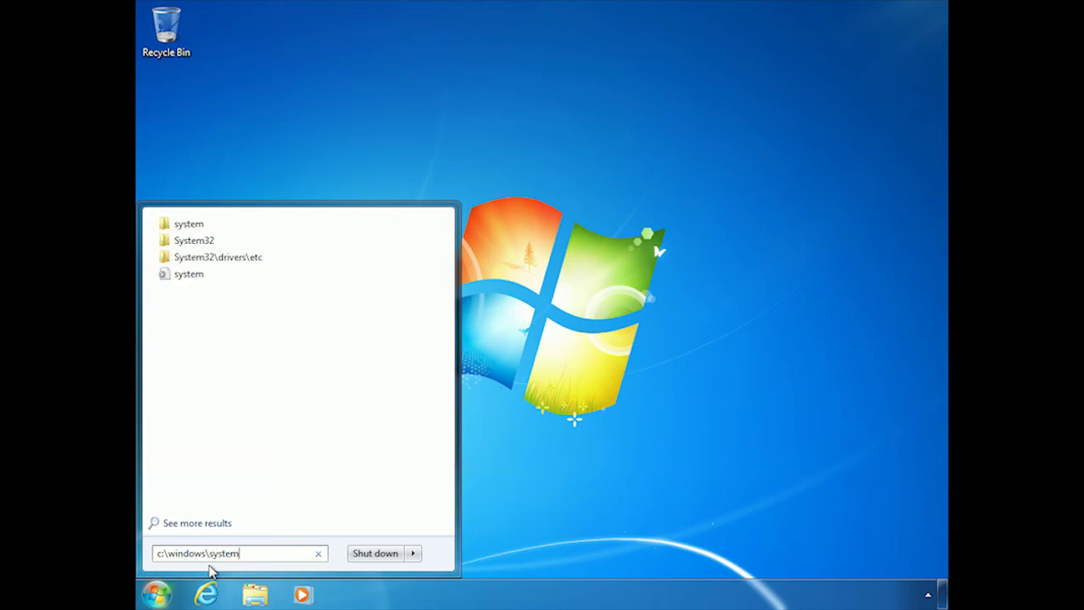
text(32\)
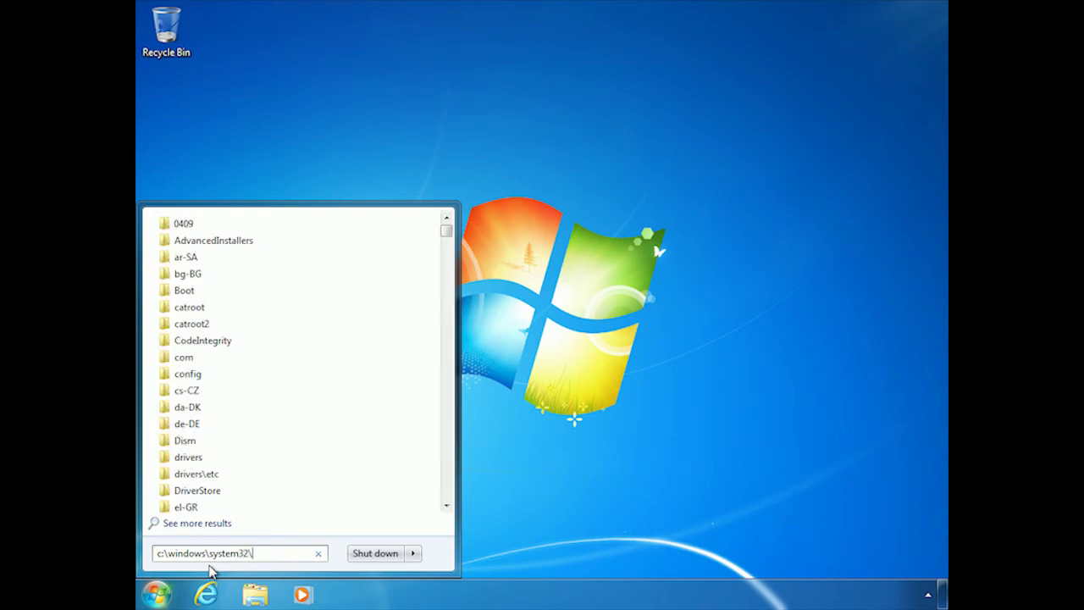
text(drivers)
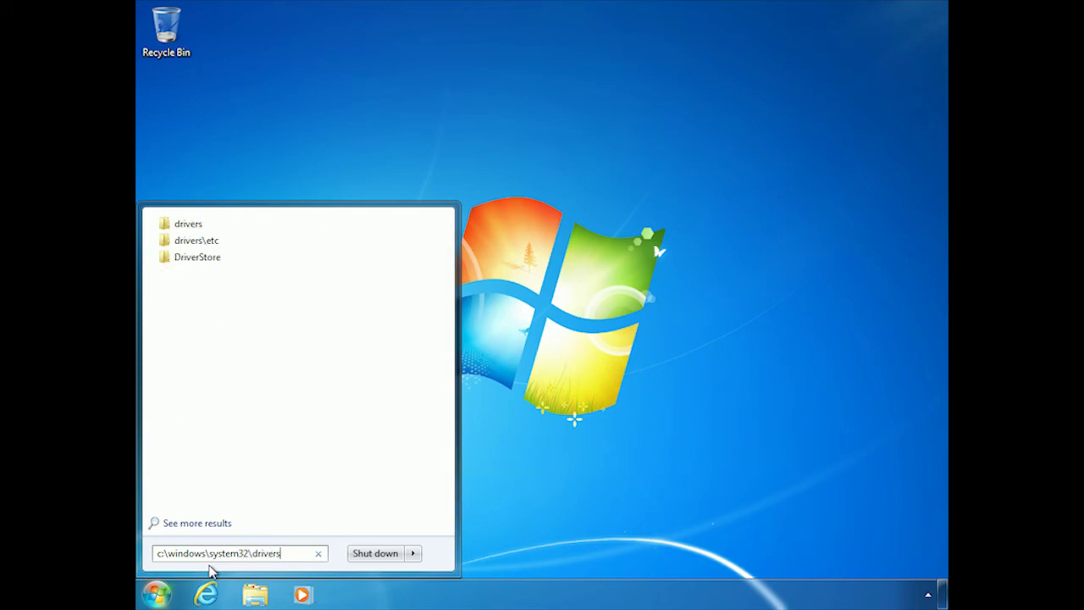
text(\etc)
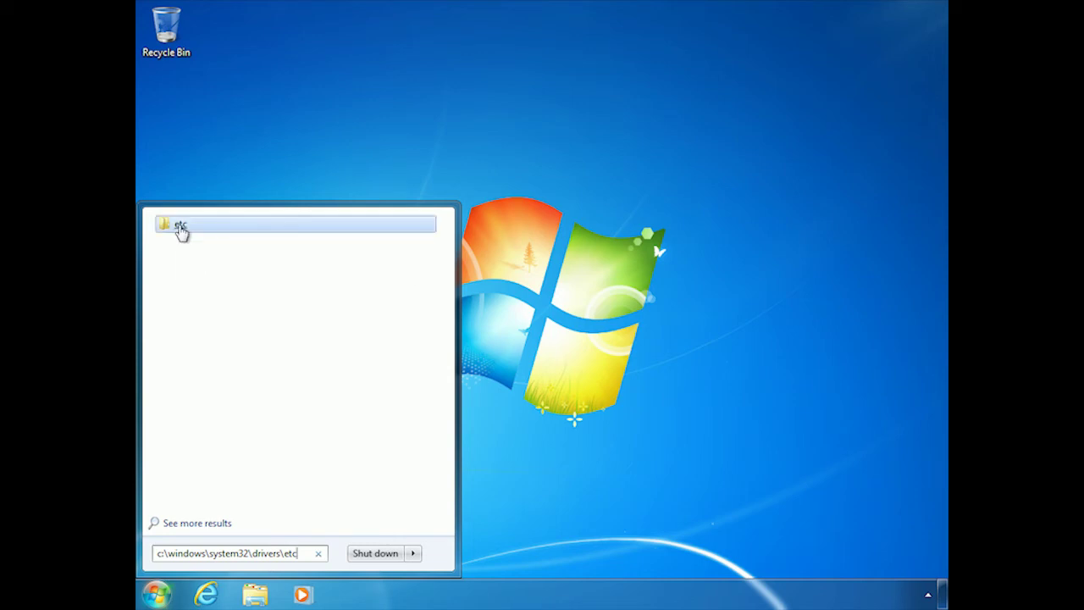
click(180, 227)
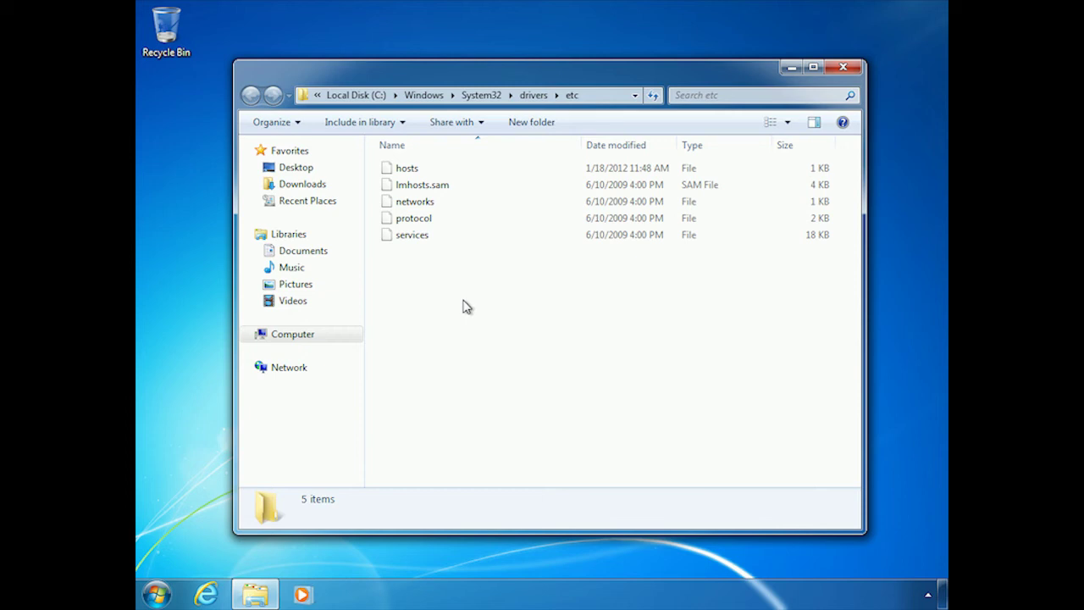
Open the hosts file with Notepad.
right_click(400, 170)
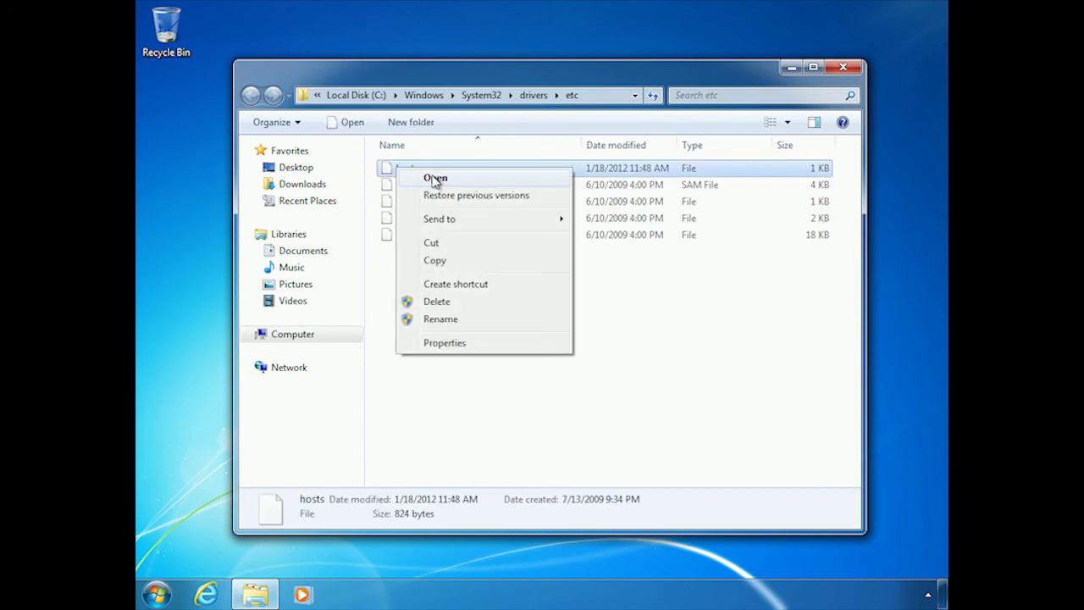
click(435, 179)
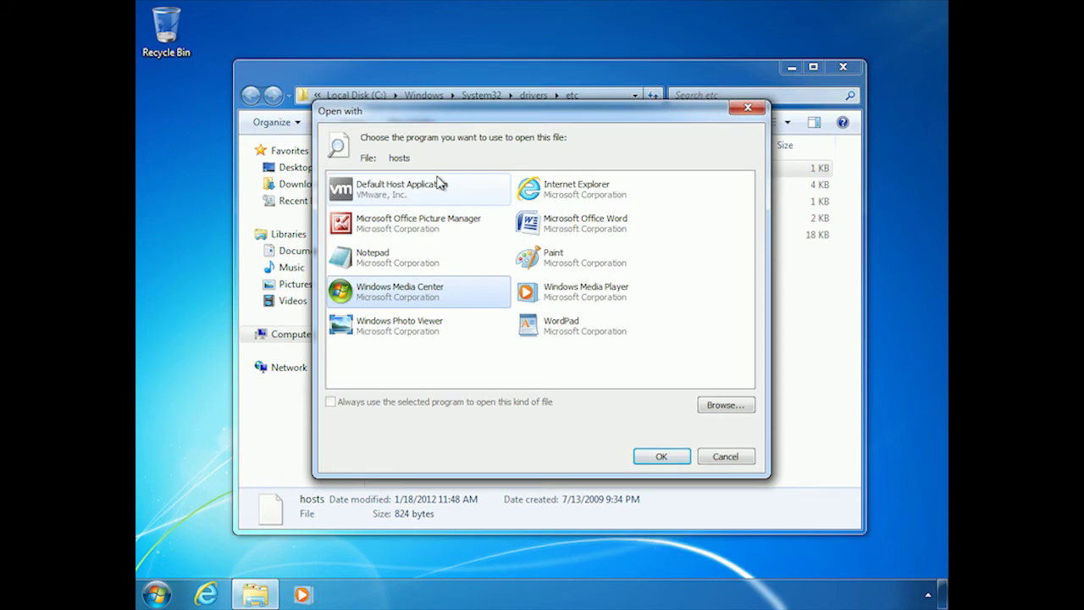
click(385, 253)
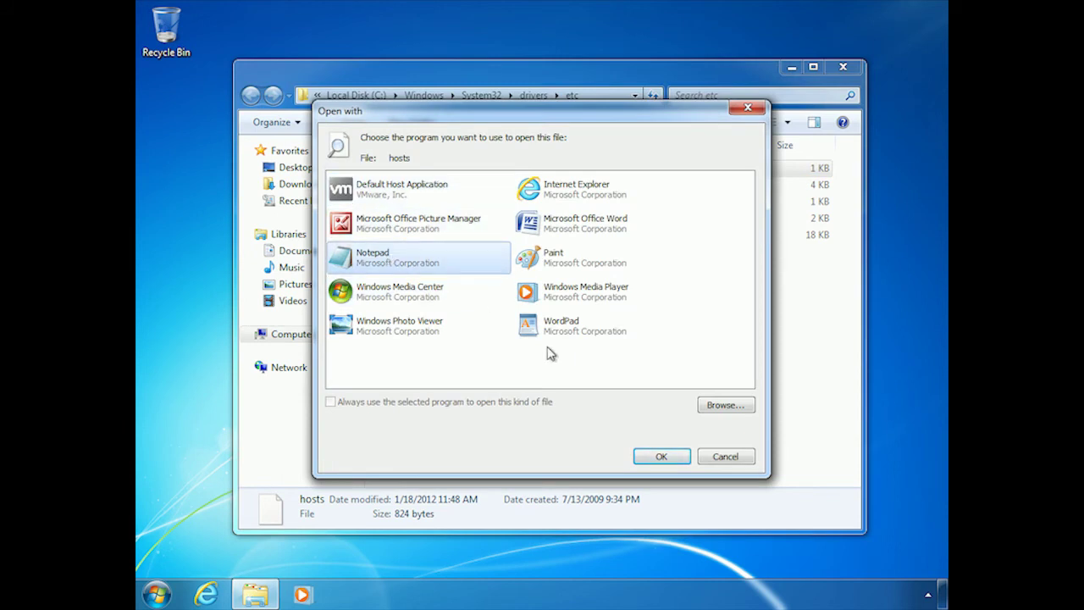
click(654, 459)
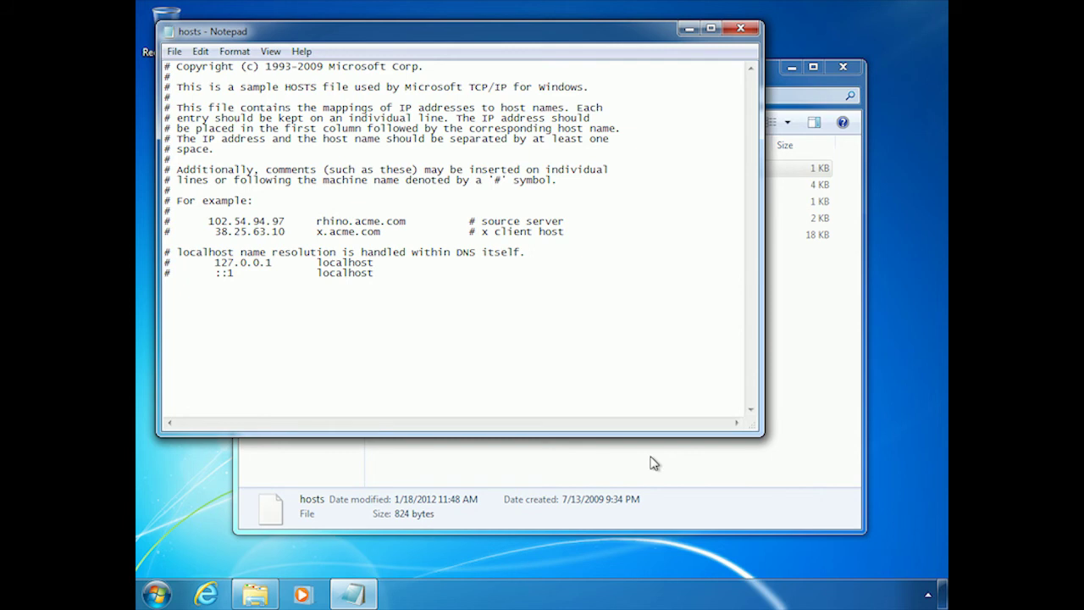
Examine the comment marks and the IP address and host name columns of the rhino.acme.com example entry.
drag(163, 264, 172, 262)
click(169, 256)
drag(209, 221, 312, 221)
click(312, 221)
drag(317, 221, 413, 219)
click(412, 219)
Add an uncommented entry below the localhost lines that maps 192.168.10.250 to demo.domain.local.
click(230, 298)
key(Return)
text(192.168.10.250)
text(demo.d)
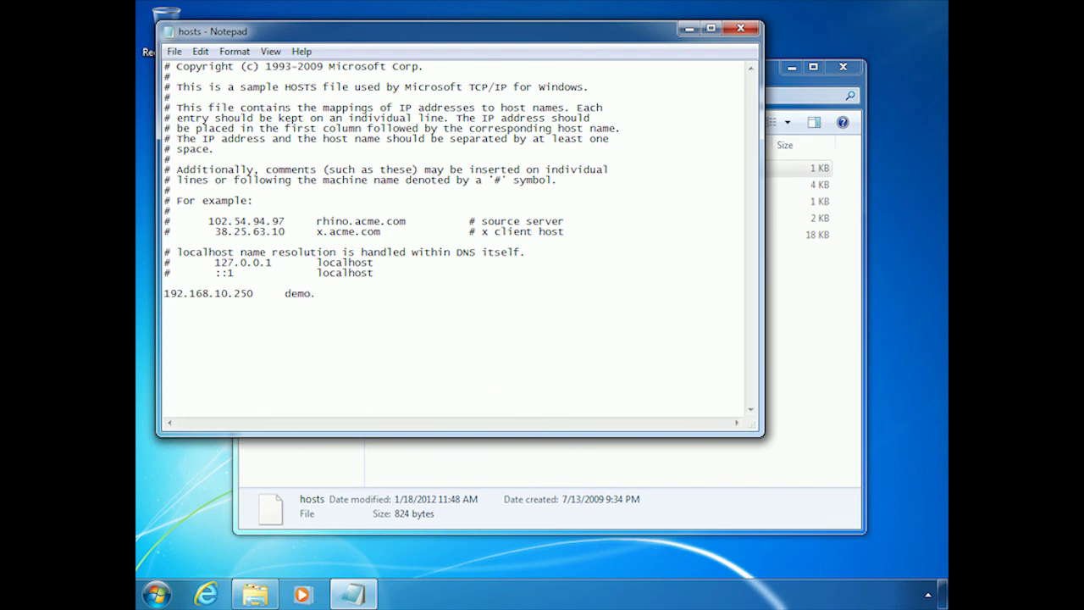
text(omain.local)
drag(260, 294, 162, 293)
click(257, 293)
Try to close the edited file and save it as hosts in the etc folder, using type All Files and replacing the existing file.
click(748, 32)
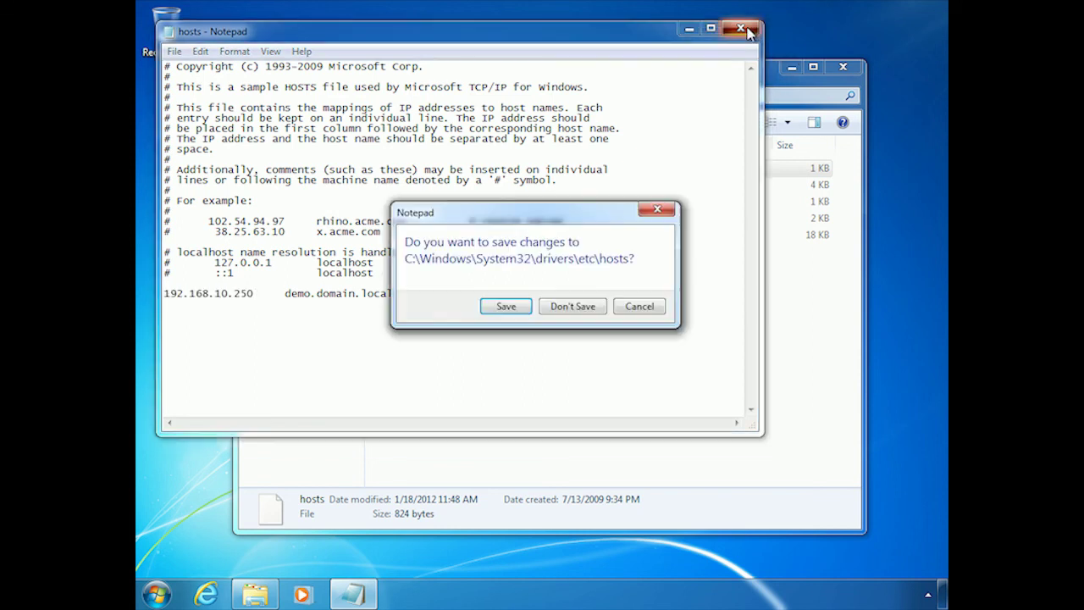
click(495, 309)
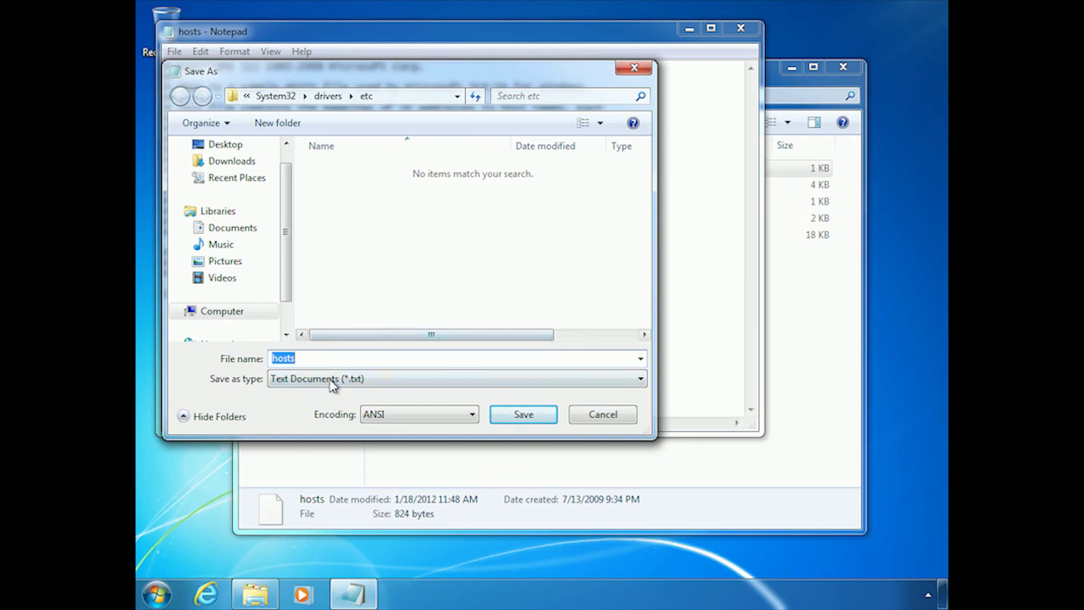
click(301, 381)
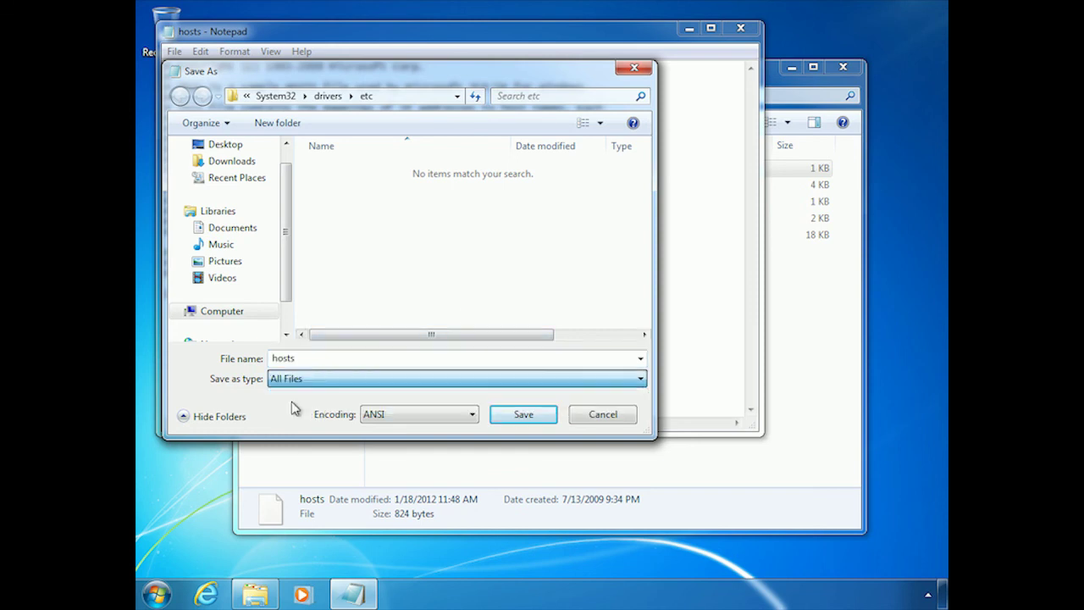
click(292, 407)
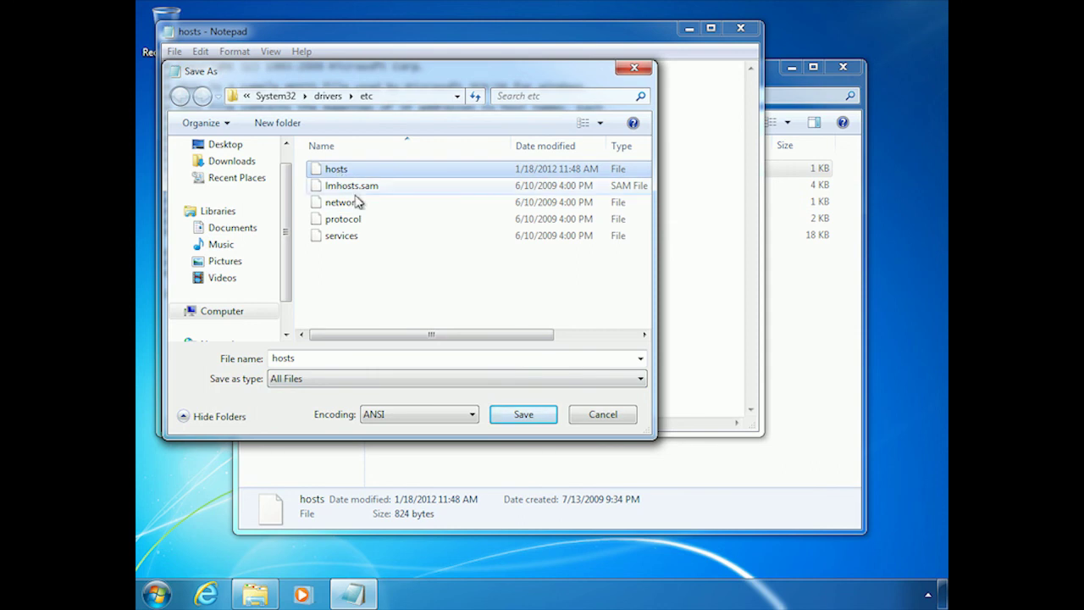
click(547, 415)
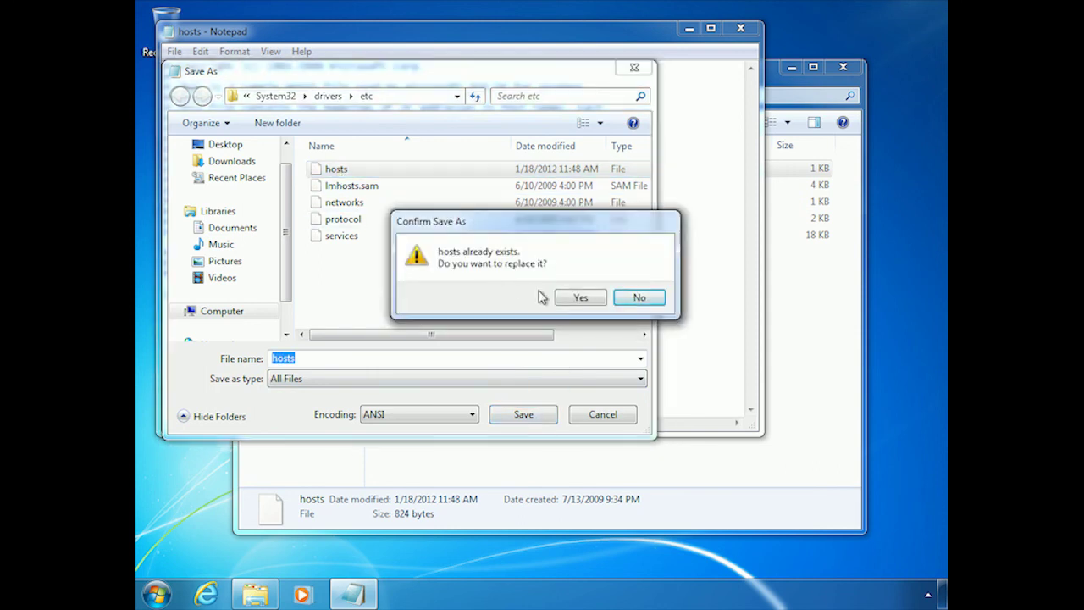
click(574, 301)
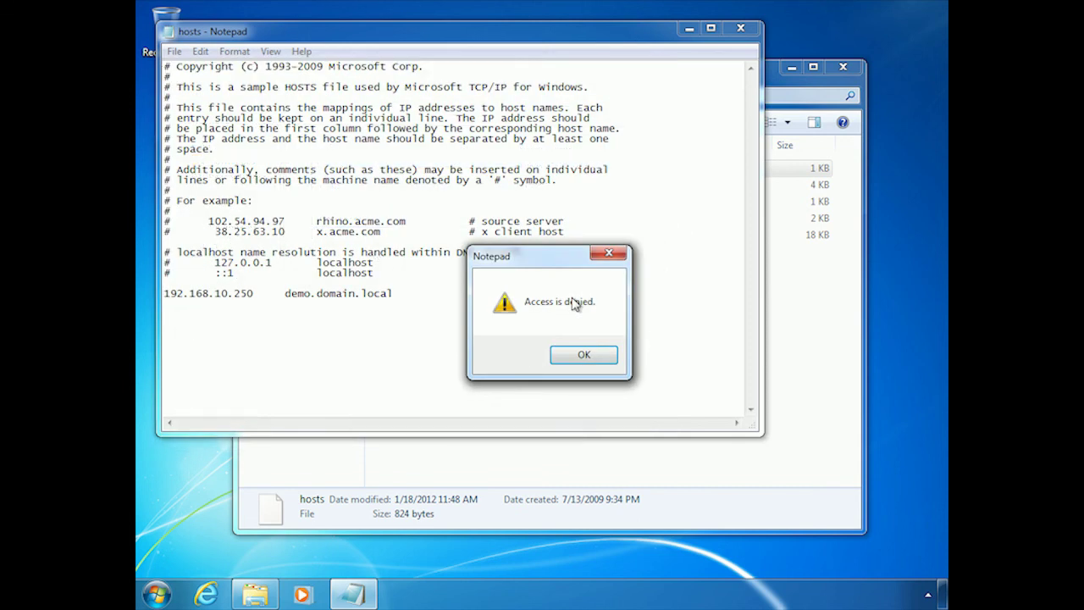